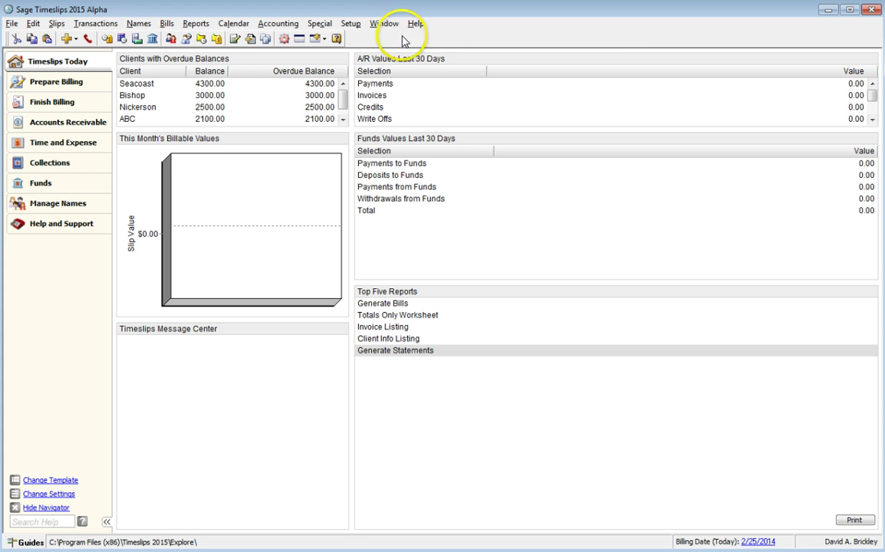
# Turn on Enable Spoken commands under Menu and Commands preferences and accept.
pyautogui.click(350, 24)
pyautogui.click(362, 224)
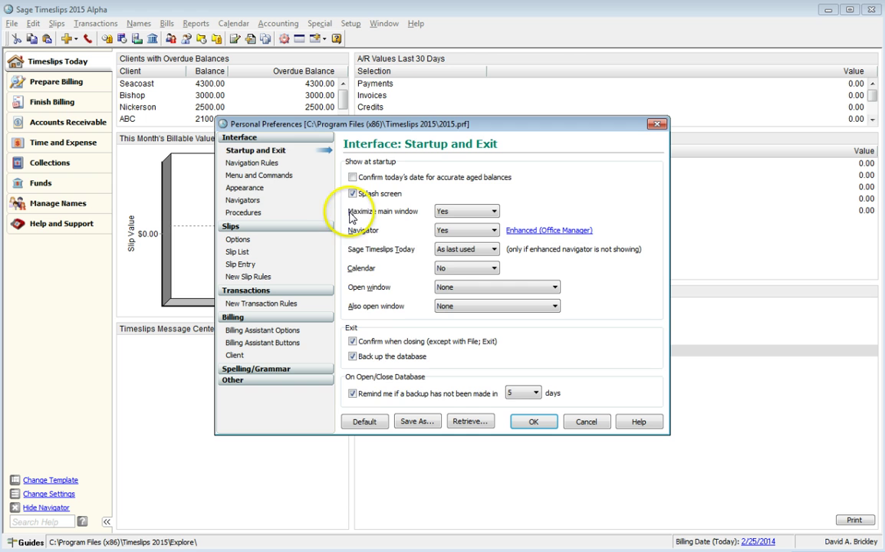
pyautogui.click(314, 175)
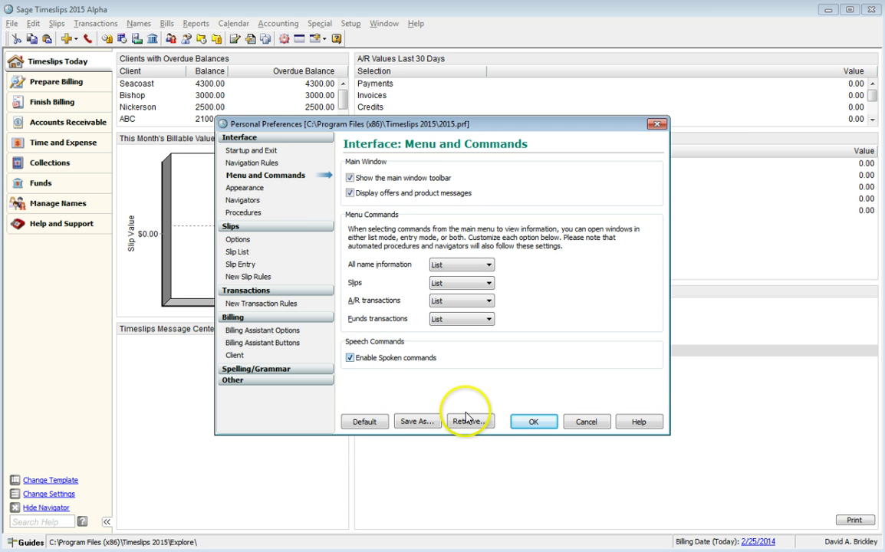
pyautogui.click(531, 423)
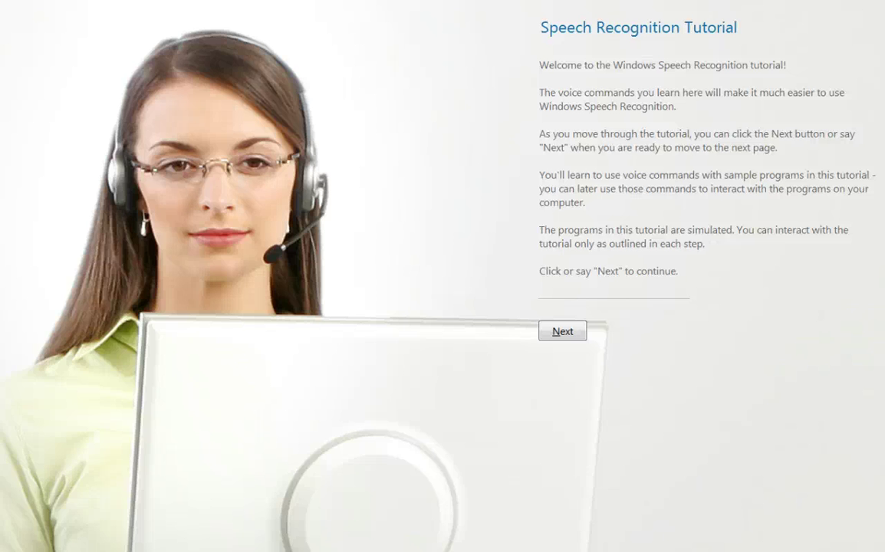
# Advance the speech recognition tutorial from its welcome page to the Basics lesson.
pyautogui.press('Return')
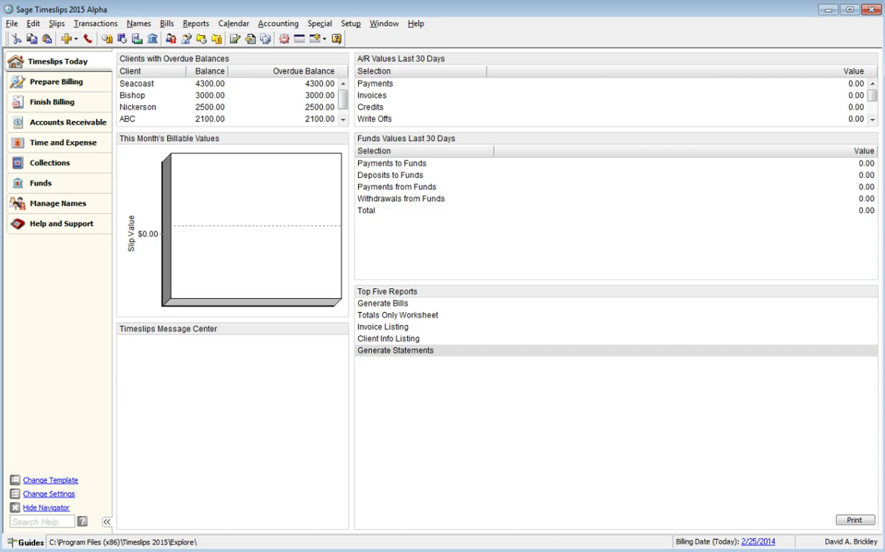
pyautogui.hotkey('ctrl', 'n')
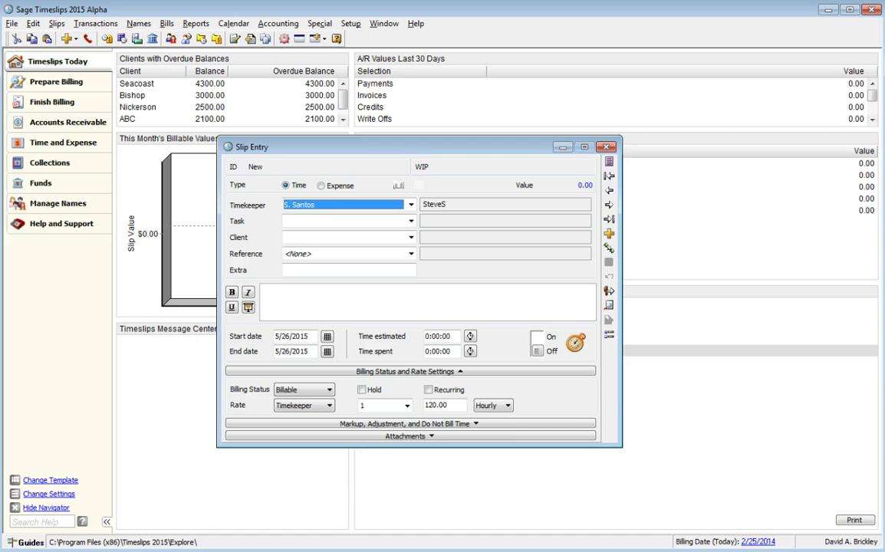
# Choose task Review/analyze (A104) and start entering client North.Project1 by typing 'no'.
pyautogui.press('Tab')
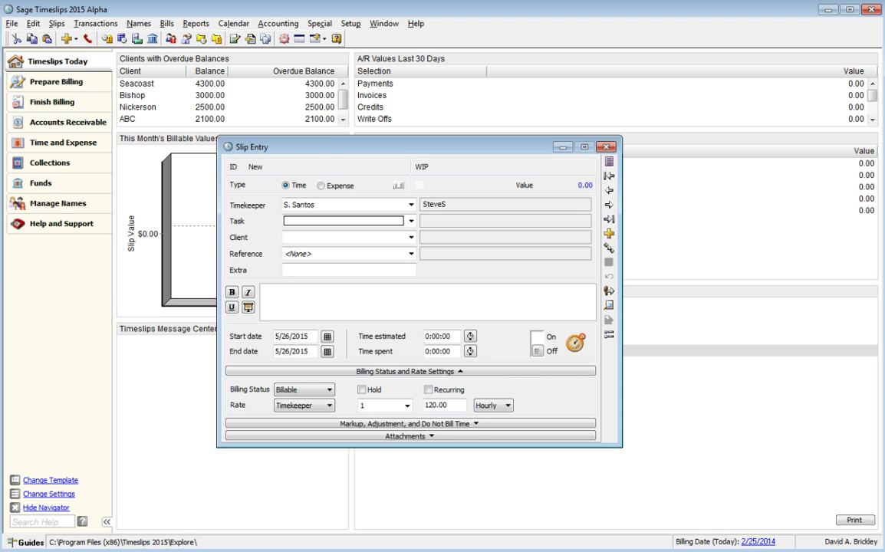
pyautogui.press('F4')
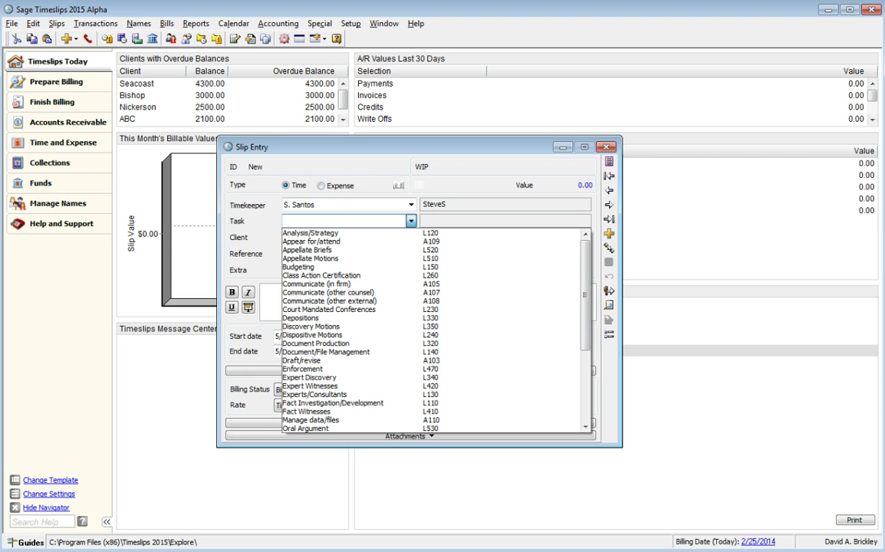
pyautogui.write('rev')
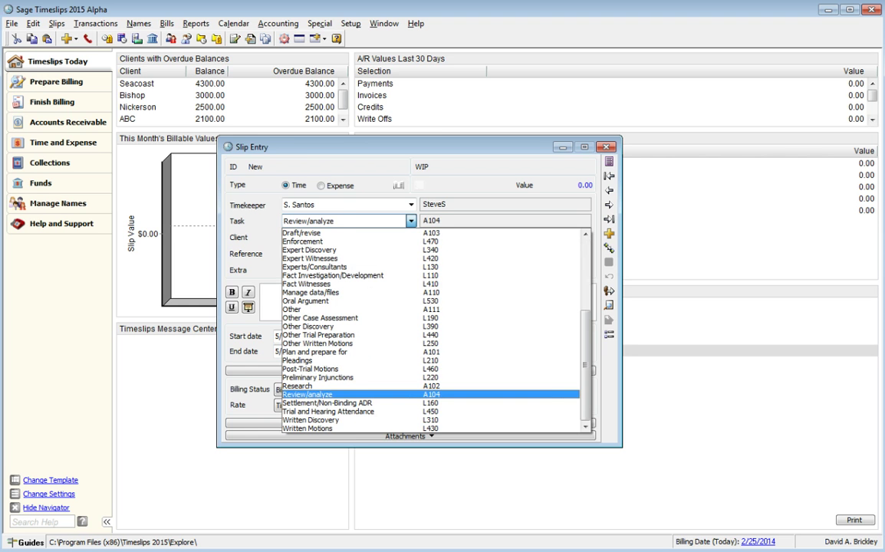
pyautogui.press('Return')
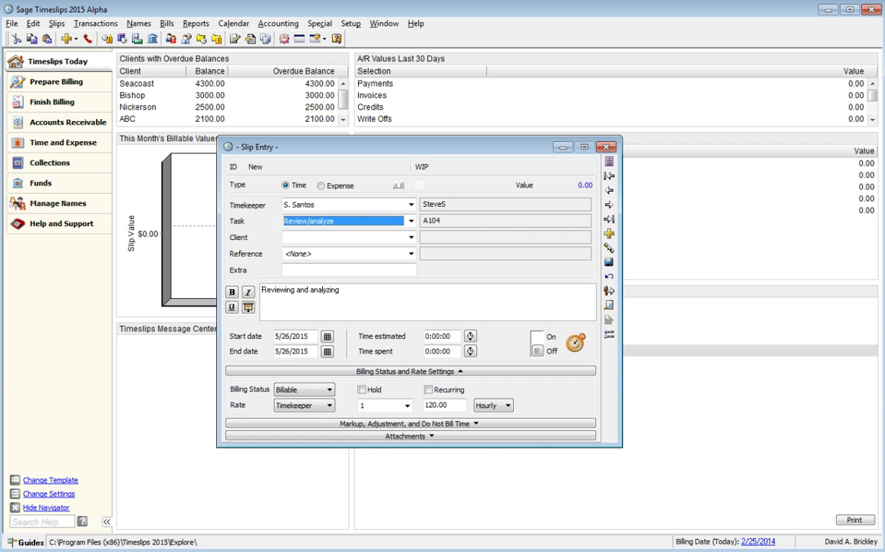
pyautogui.press('Tab')
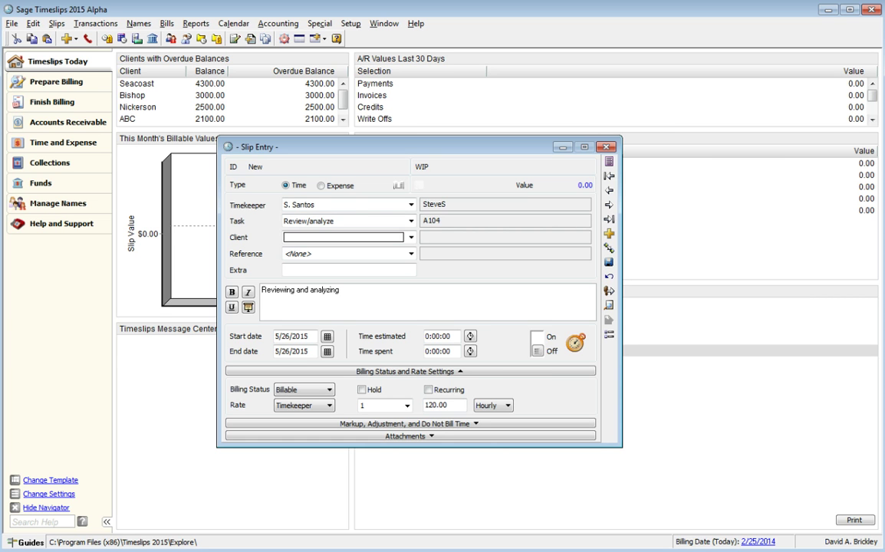
pyautogui.write('Nickerson')
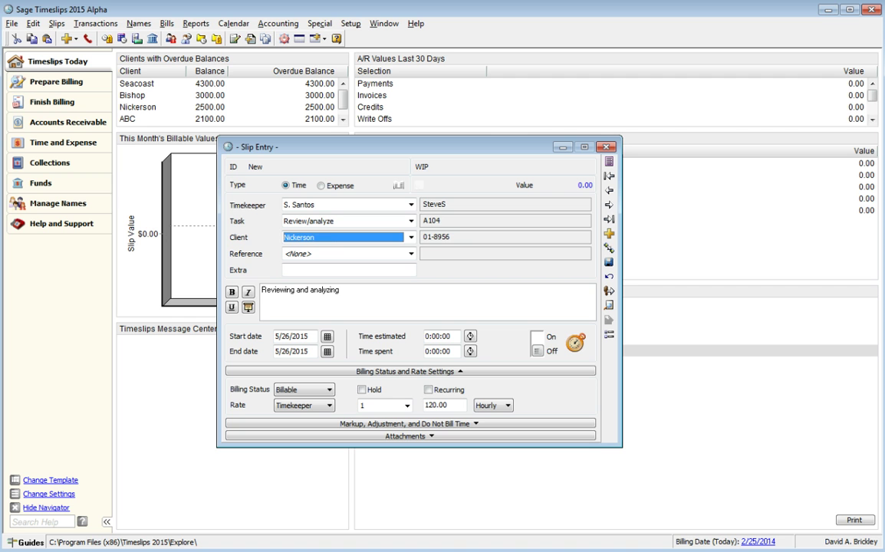
pyautogui.write('orth.Project1')
# Append 'blueprints and code variances for the north project.' to the slip description.
pyautogui.press('Tab')
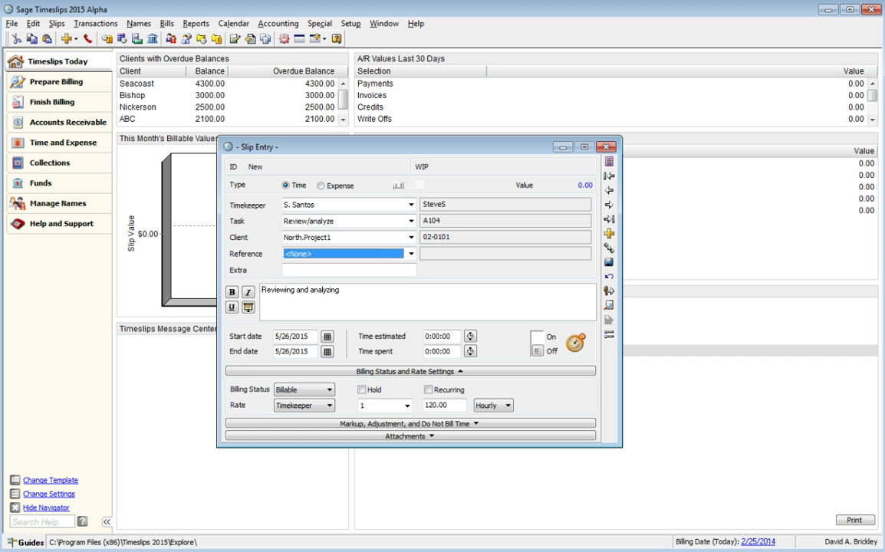
pyautogui.press('Tab')
pyautogui.press('Tab')
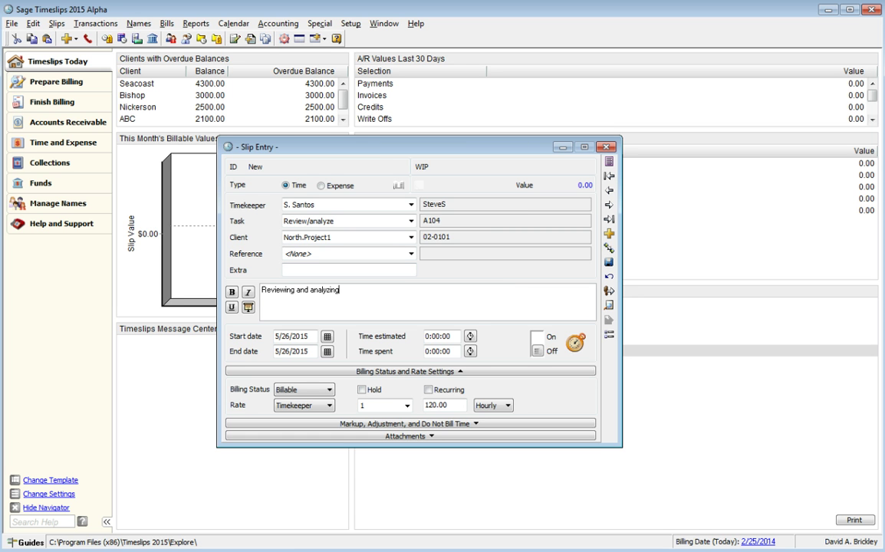
pyautogui.write(' blueprints and')
pyautogui.write(' code variances for the north project.')
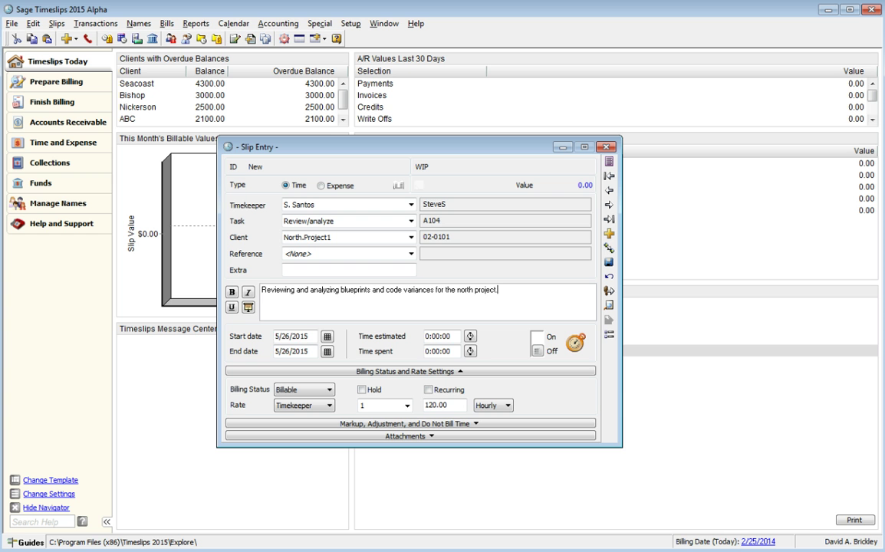
# Enter 1.75 hours as time spent, valued at 210.00, and save the slip as slip 53.
pyautogui.press('Tab')
pyautogui.press('Tab')
pyautogui.press('Tab')
pyautogui.press('Tab')
pyautogui.write('1.75')
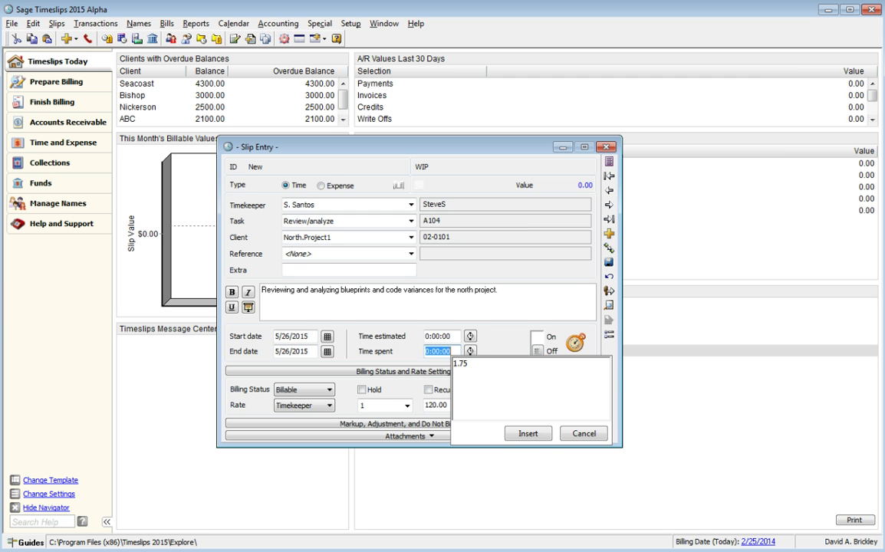
pyautogui.click(528, 435)
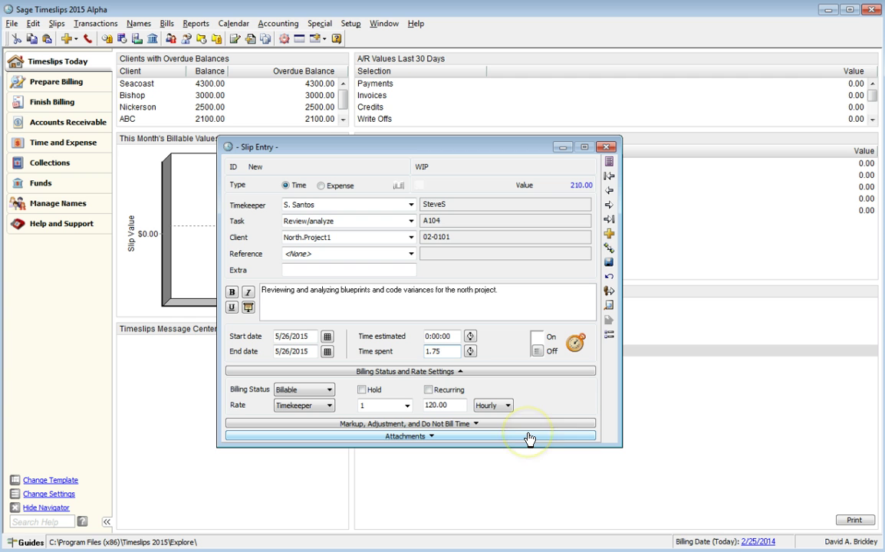
pyautogui.hotkey('ctrl', 's')
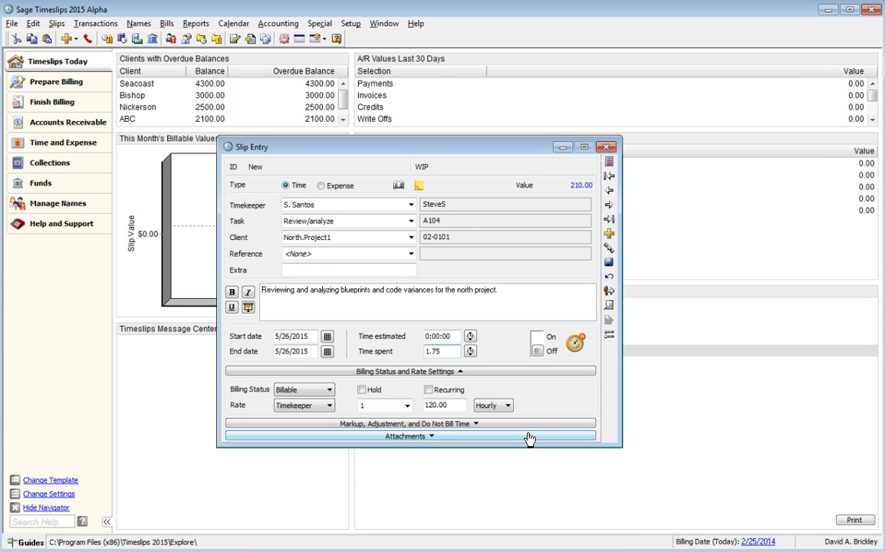